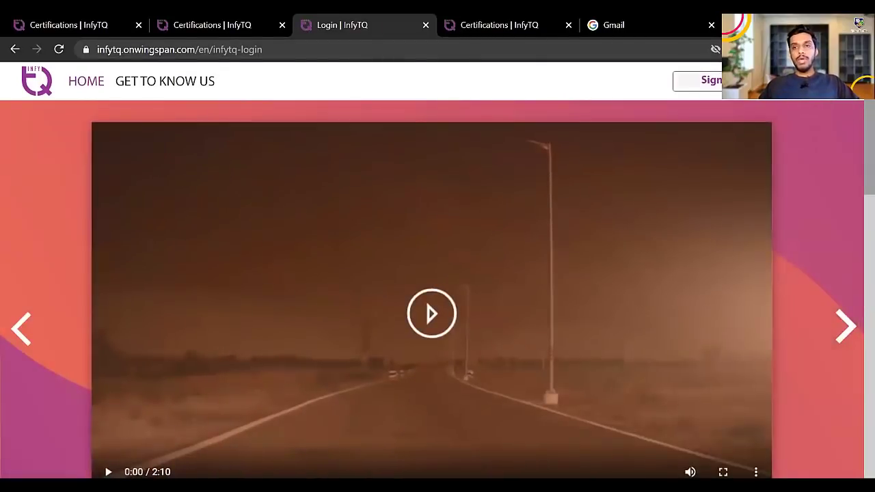
Open the Register sign-up form, then return to the Certifications | InfyTQ page's Programs menu.
click(697, 80)
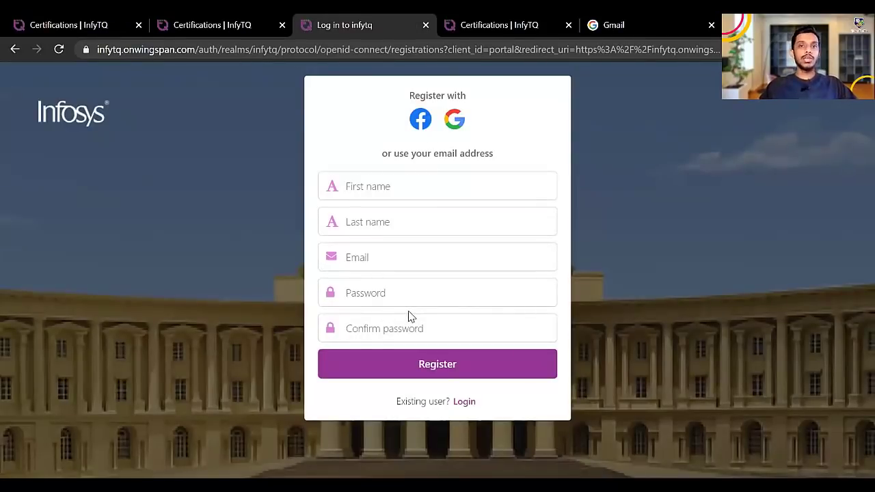
click(518, 20)
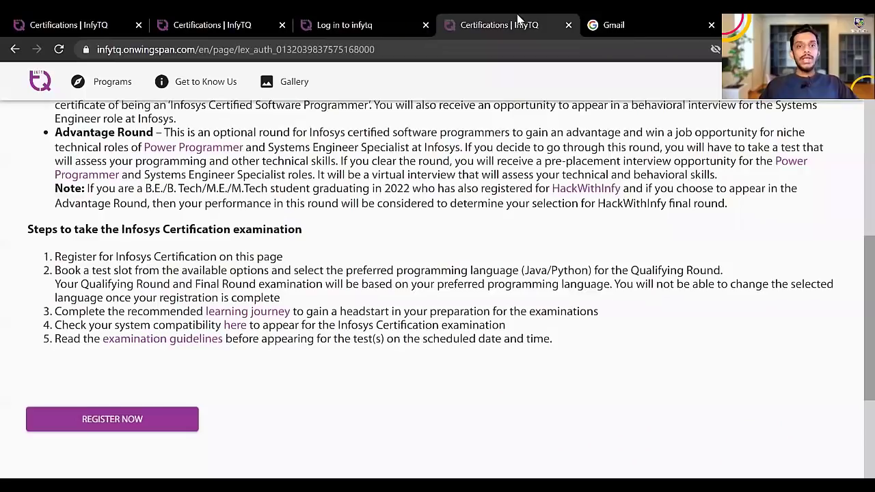
scroll(395, 253, up, 10)
scroll(393, 254, down, 1)
scroll(393, 255, up, 1)
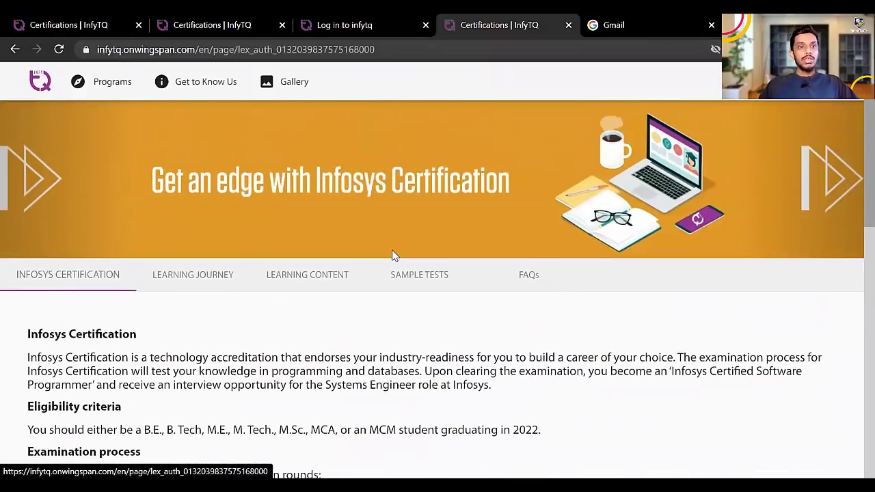
scroll(393, 254, down, 1)
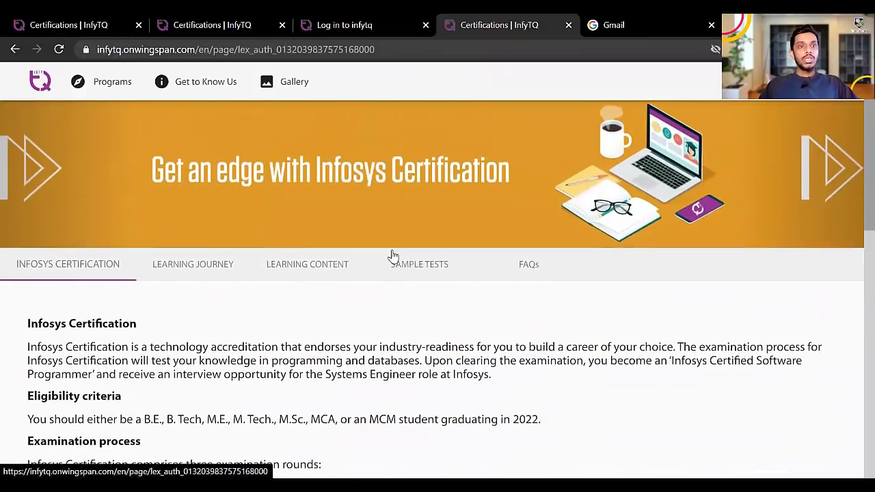
click(97, 91)
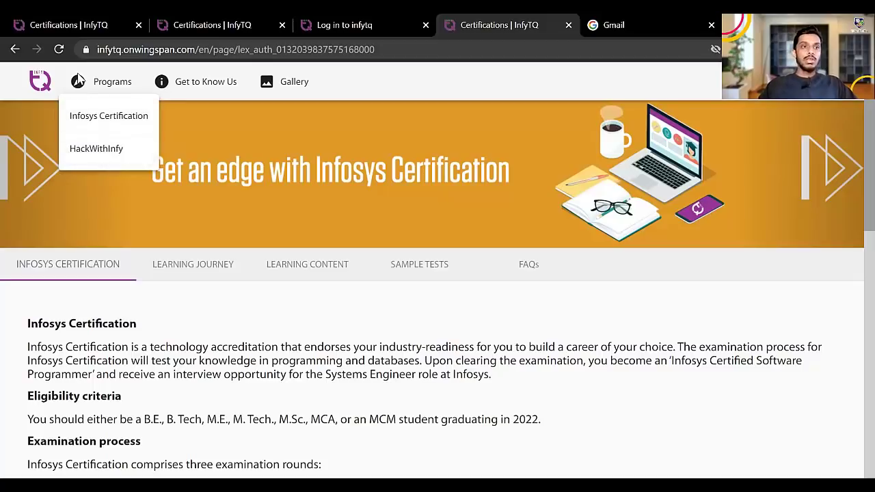
scroll(146, 303, down, 2)
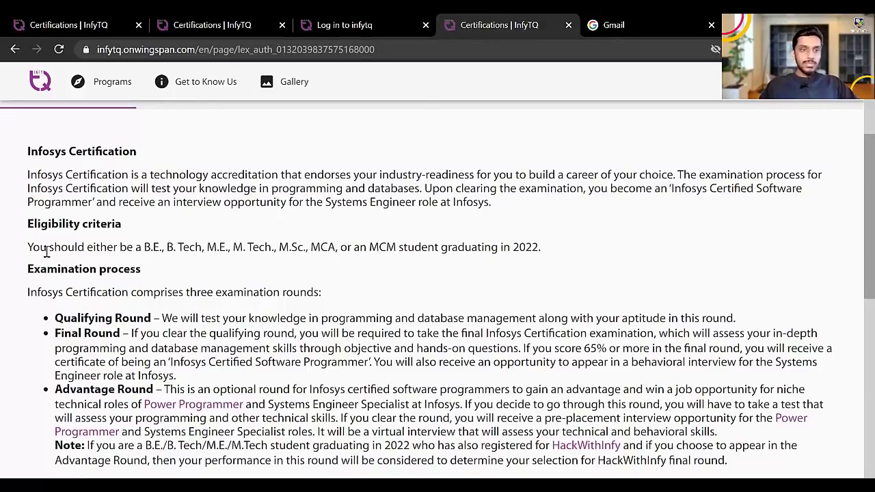
scroll(145, 321, down, 2)
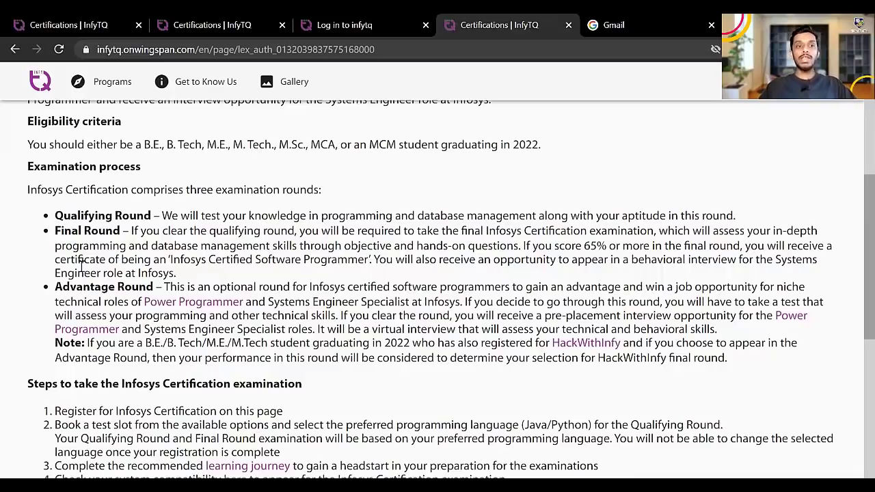
scroll(95, 290, up, 1)
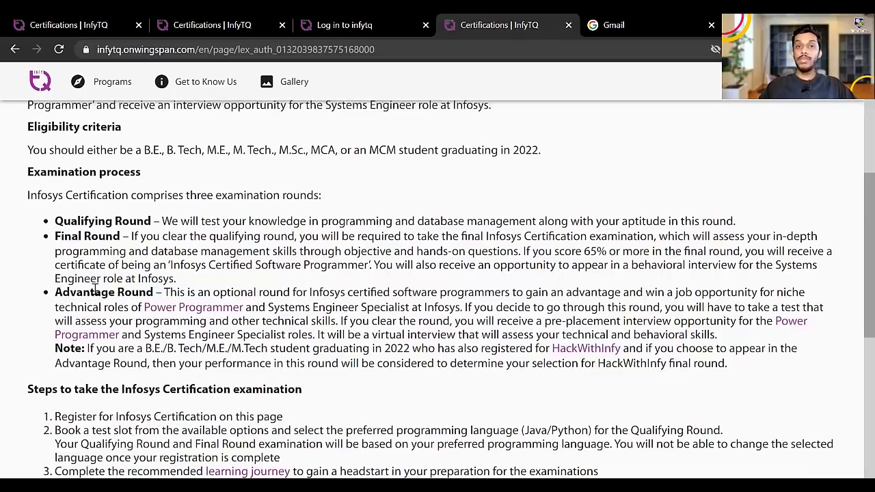
scroll(95, 289, down, 2)
scroll(136, 289, down, 2)
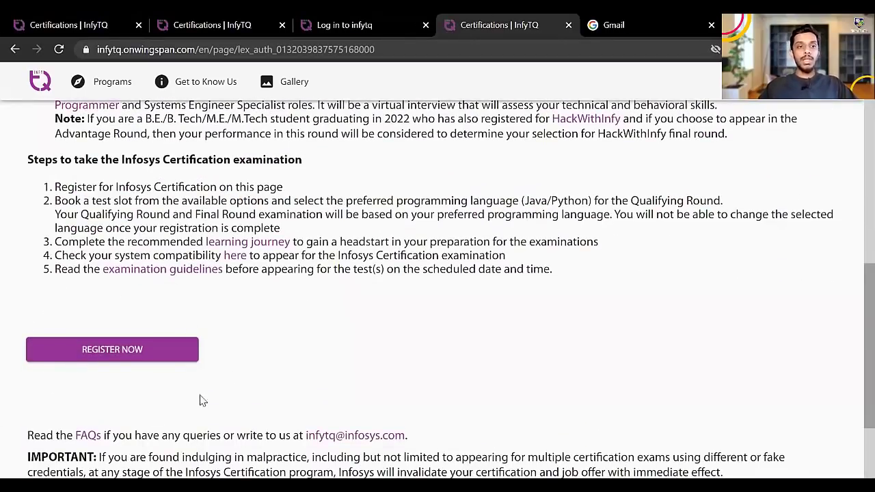
Start Infosys Certification registration and review the pre-filled profile form down to SUBMIT.
click(119, 354)
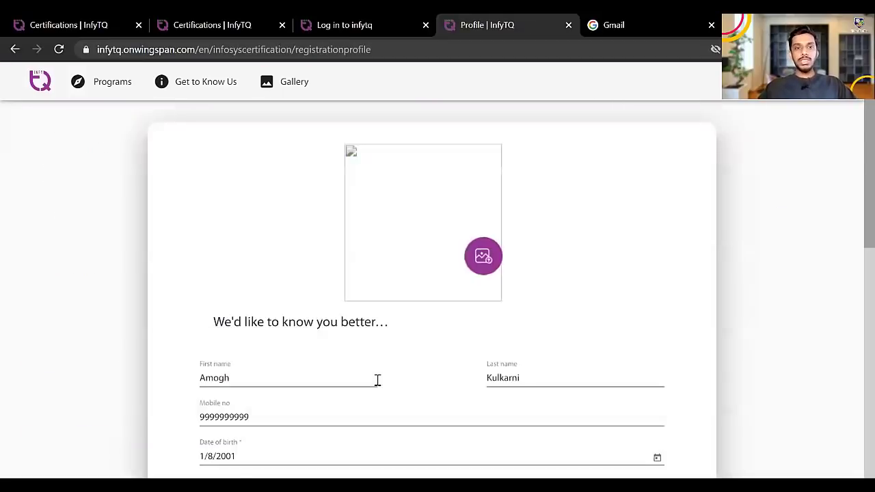
scroll(377, 380, down, 1)
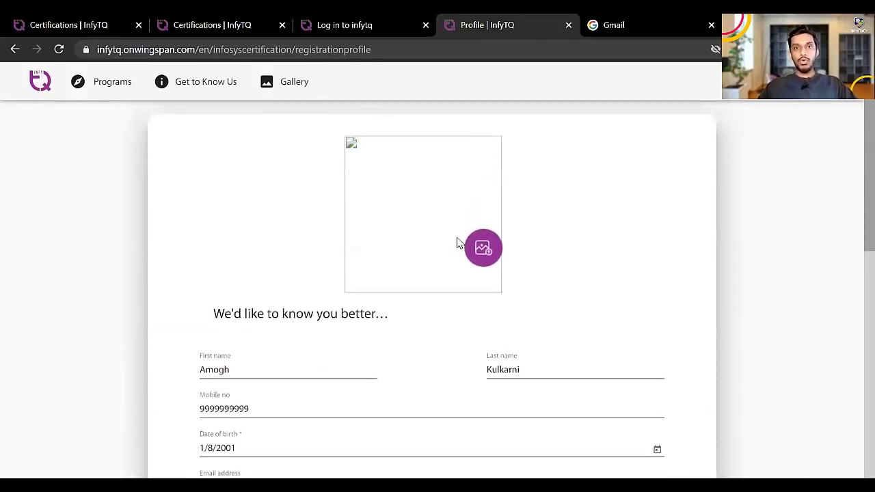
scroll(457, 242, down, 1)
scroll(396, 311, down, 3)
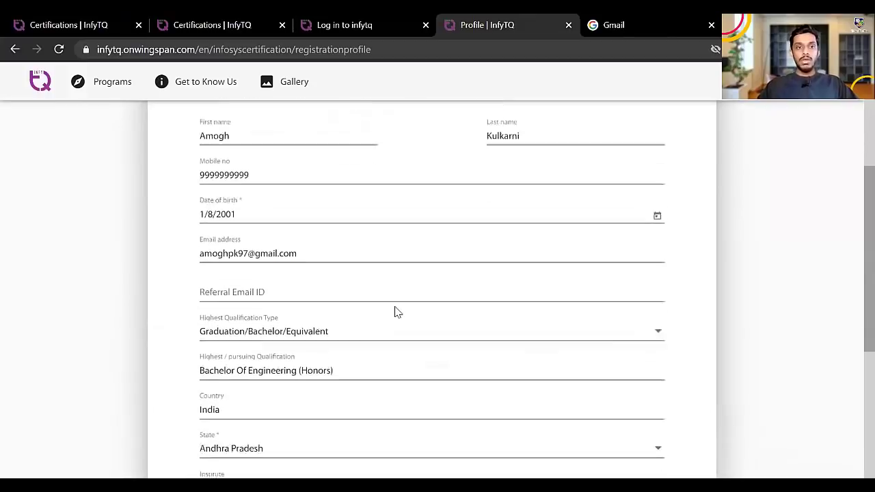
scroll(396, 312, down, 2)
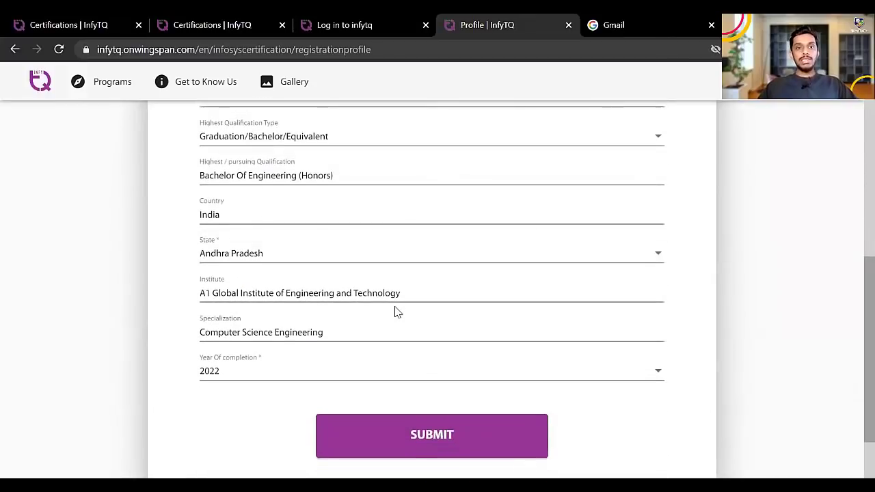
Try Assam, then Goa, as the profile state and look at their institute choices, picking Other for Assam.
click(240, 280)
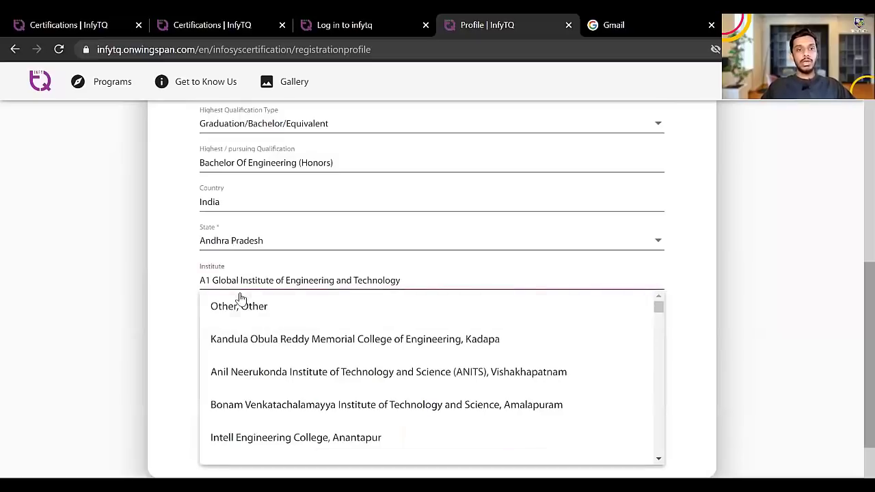
click(239, 232)
click(239, 301)
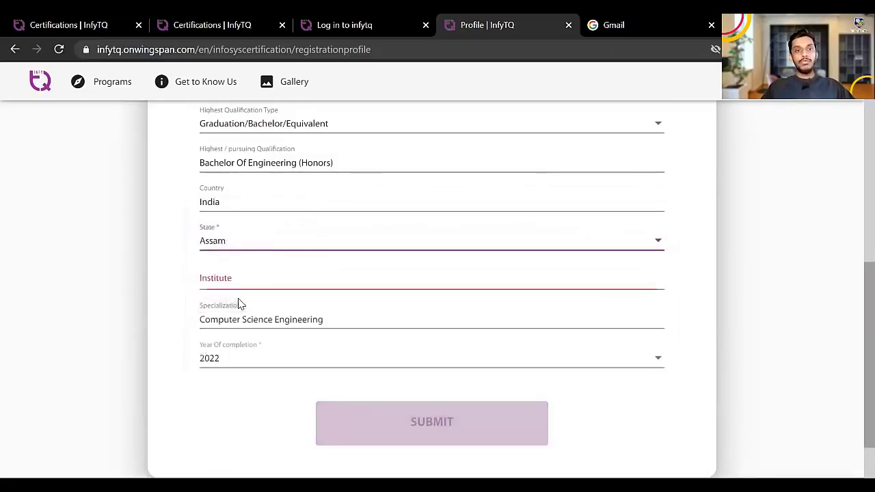
click(229, 281)
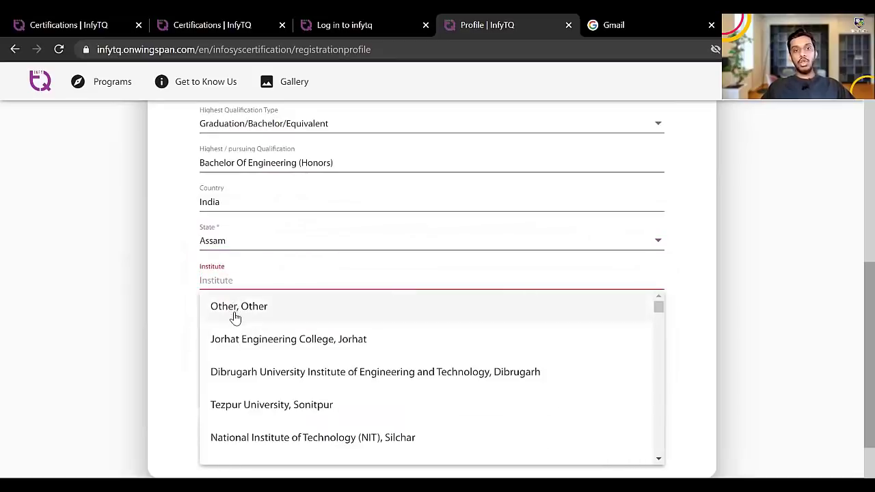
click(232, 313)
click(230, 247)
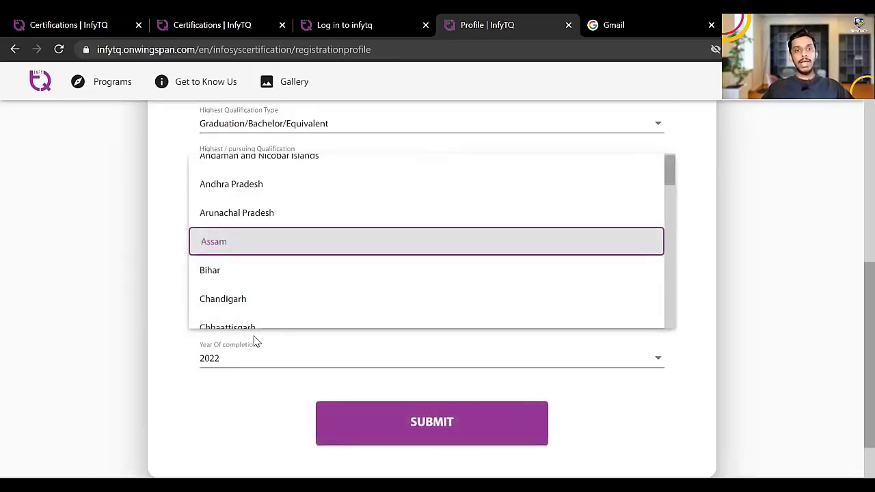
scroll(254, 341, down, 1)
scroll(285, 146, down, 3)
click(252, 198)
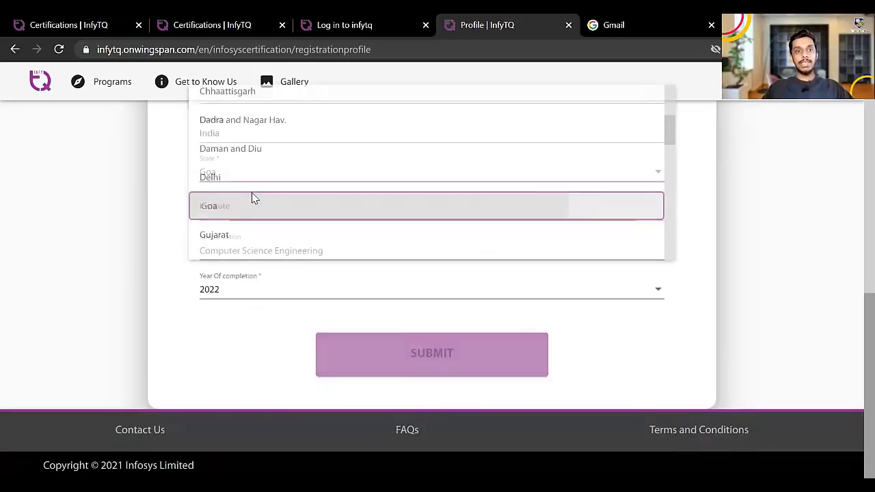
right_click(258, 226)
click(246, 209)
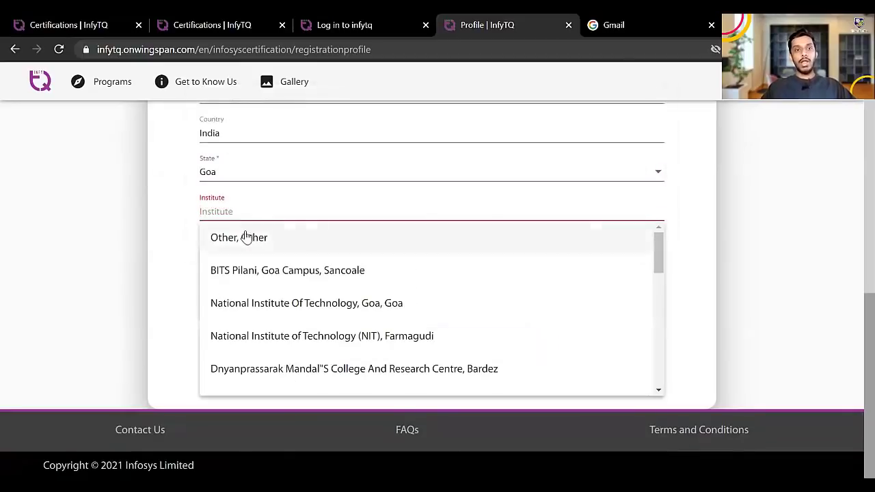
Set the profile state to Maharashtra and the institute to 'Other, Other'.
click(221, 171)
scroll(246, 226, down, 1)
scroll(236, 198, down, 1)
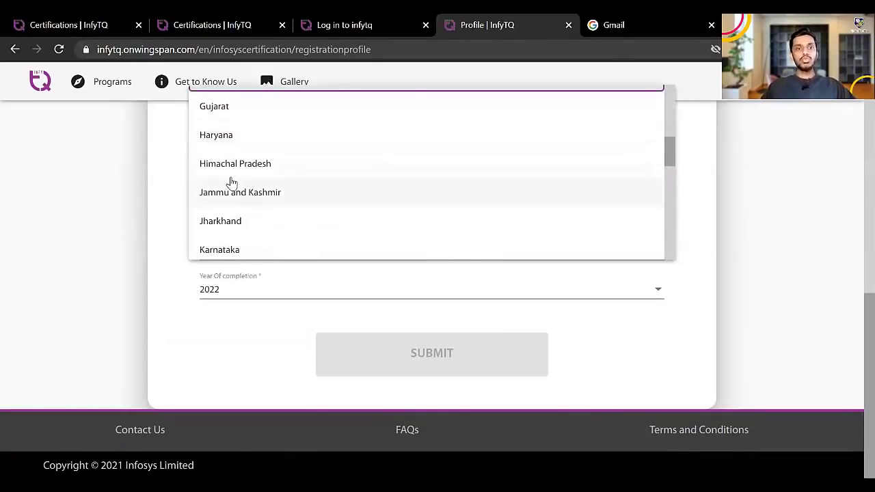
scroll(231, 181, down, 1)
scroll(231, 183, down, 1)
click(231, 183)
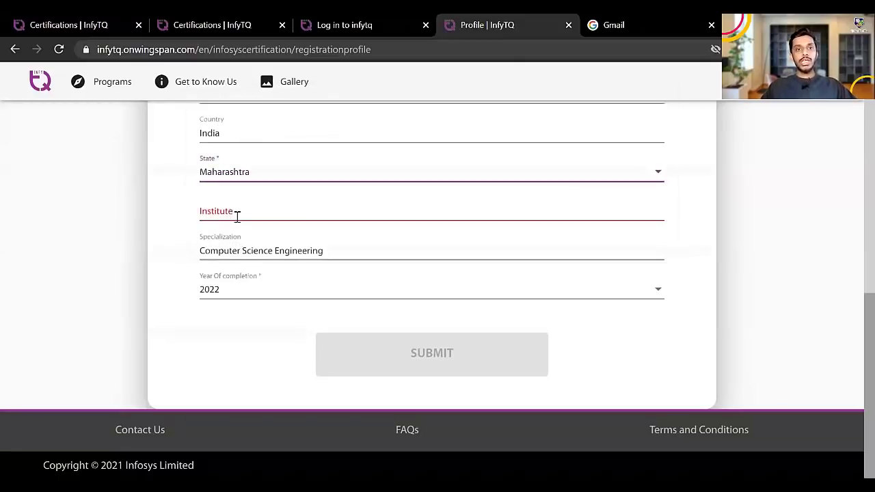
click(236, 212)
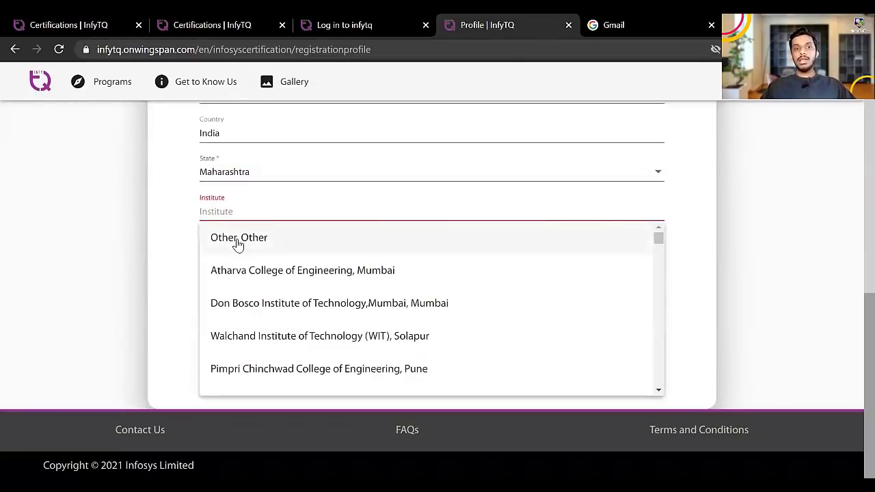
click(267, 213)
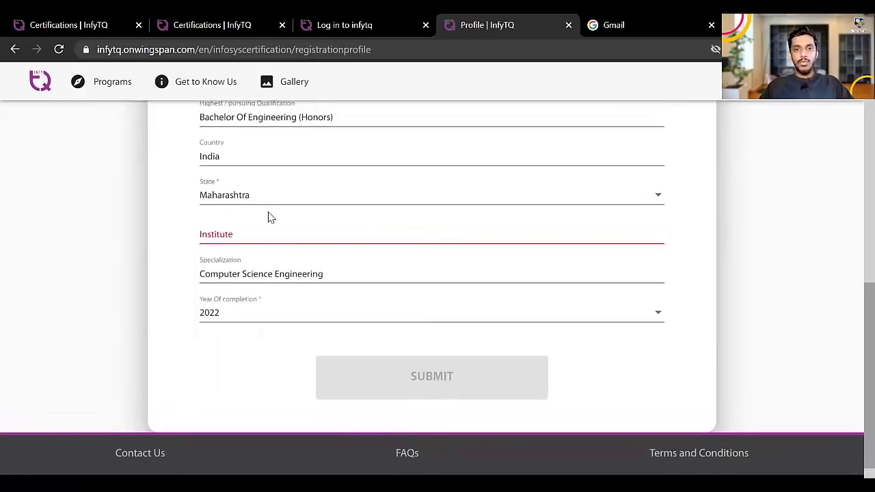
click(228, 236)
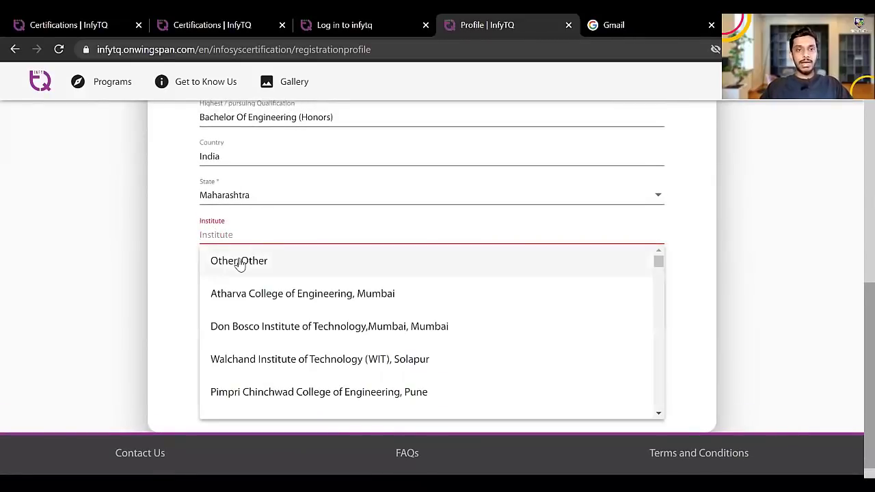
click(237, 260)
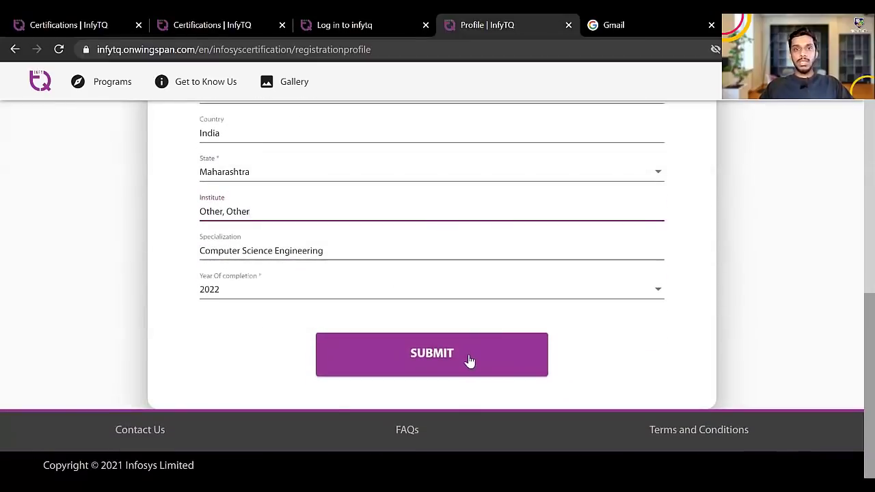
Submit the profile, confirm the details with OK, and scroll down to the BOOK SLOT button.
click(469, 356)
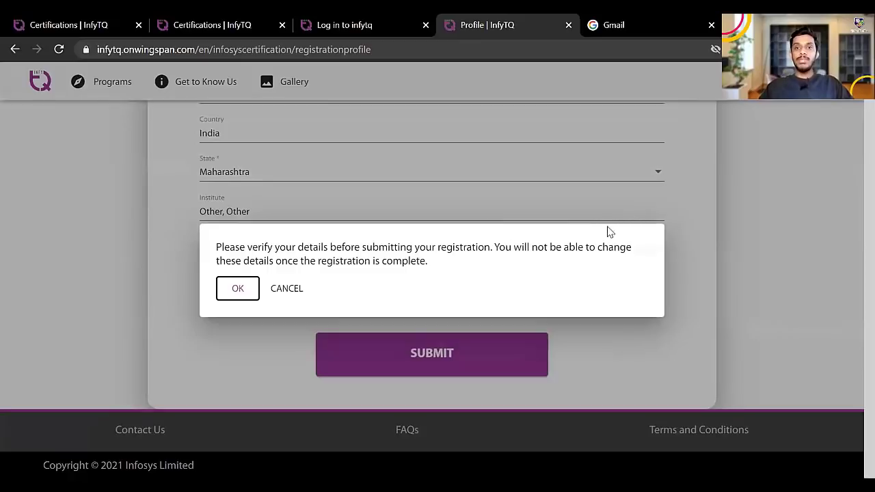
click(237, 289)
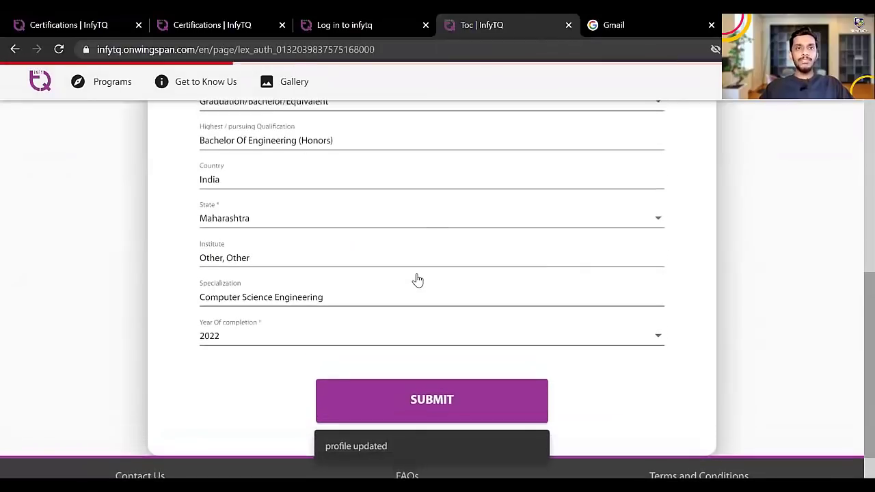
scroll(418, 280, down, 2)
scroll(410, 283, down, 1)
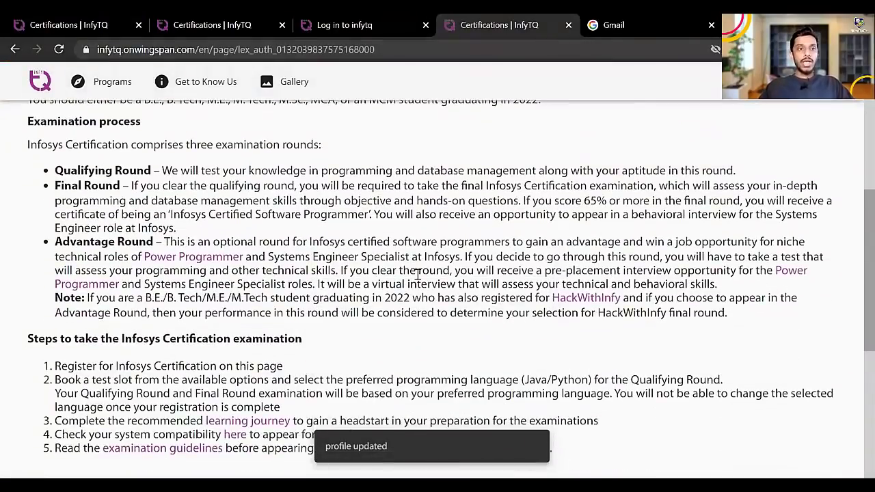
scroll(400, 285, down, 2)
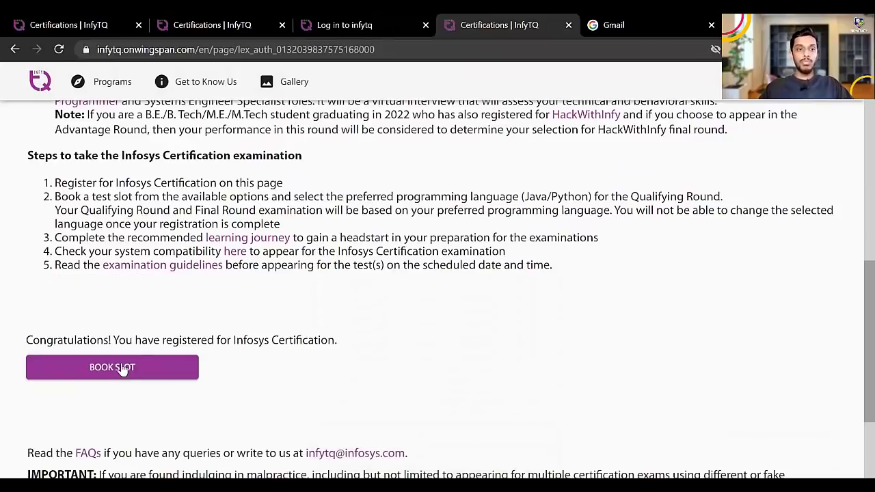
Open Slot Booking and review the Java, April 2, 2021, 9:00 AM slot selection.
click(122, 370)
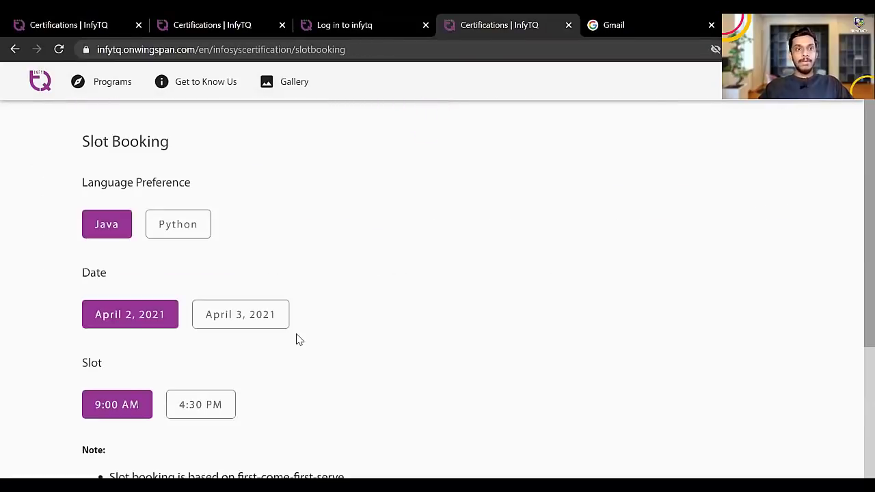
scroll(367, 271, down, 1)
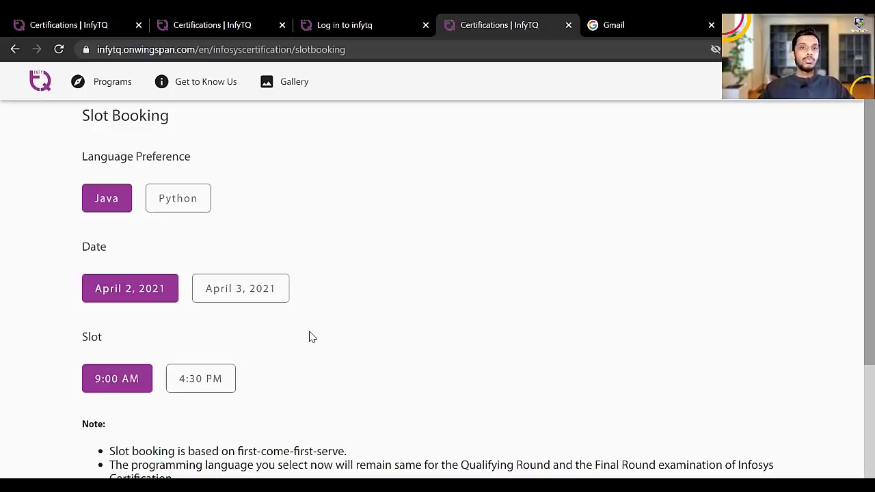
scroll(309, 335, down, 1)
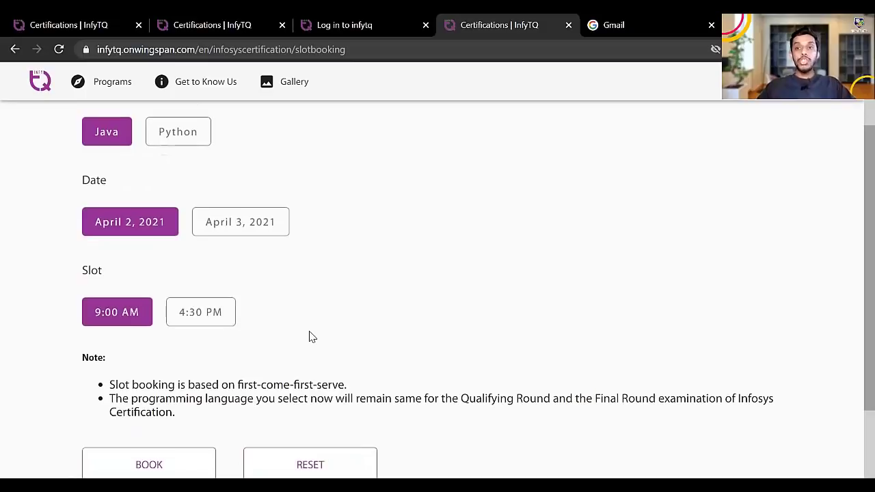
scroll(309, 335, up, 1)
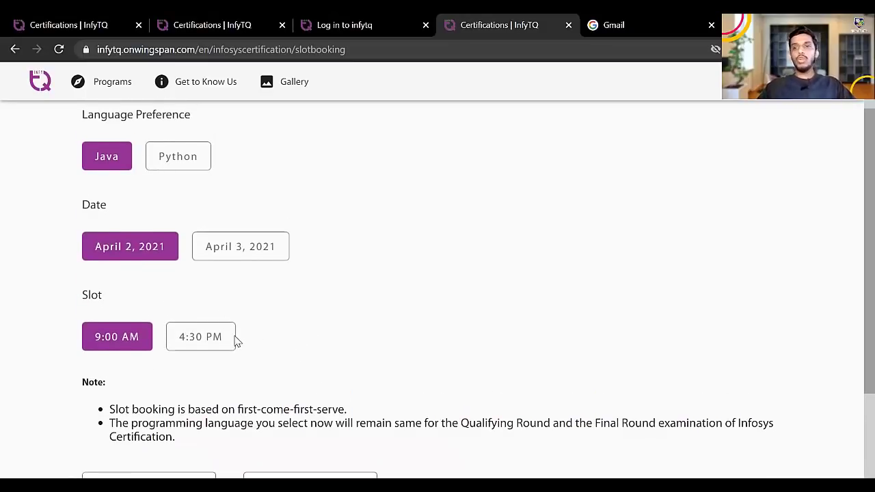
scroll(244, 379, down, 1)
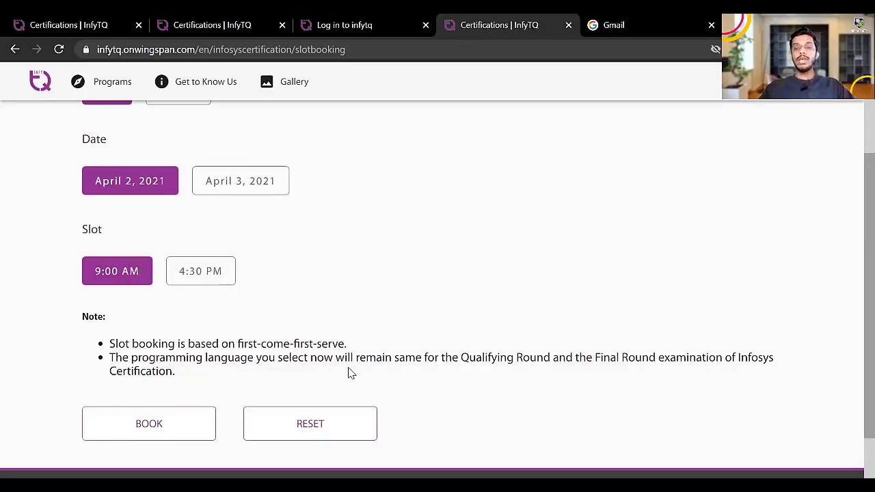
scroll(345, 369, up, 3)
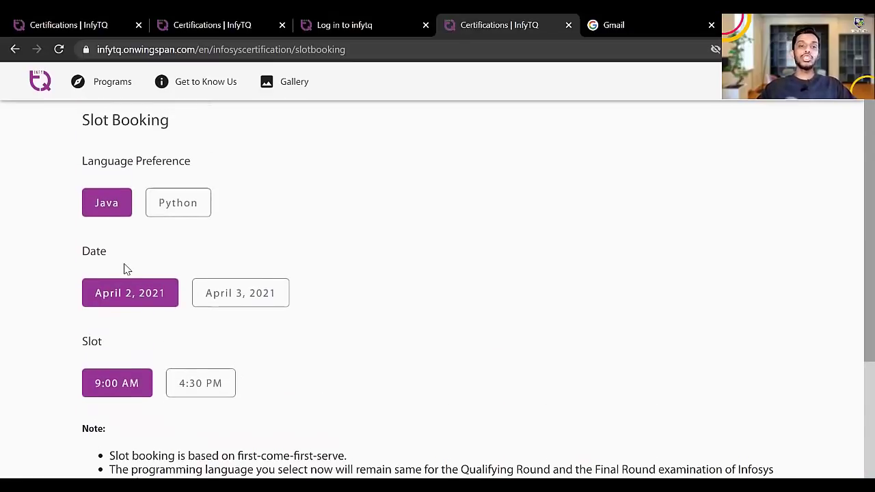
scroll(126, 268, down, 3)
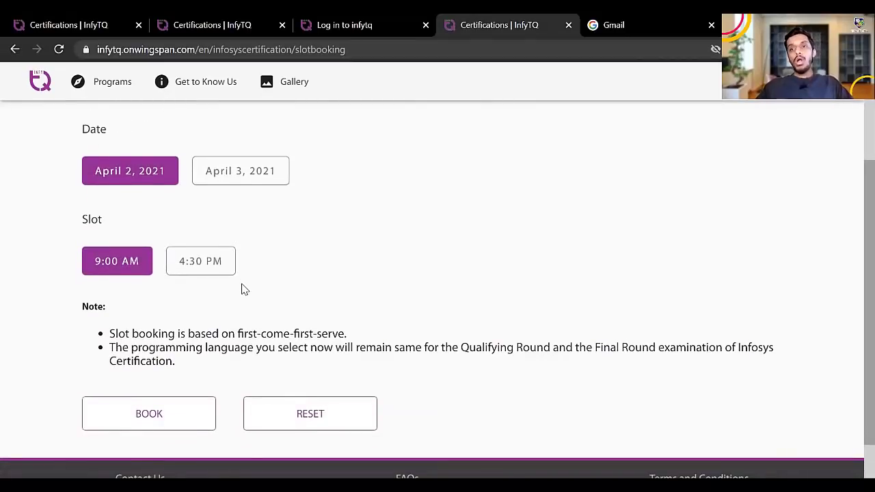
scroll(241, 289, up, 1)
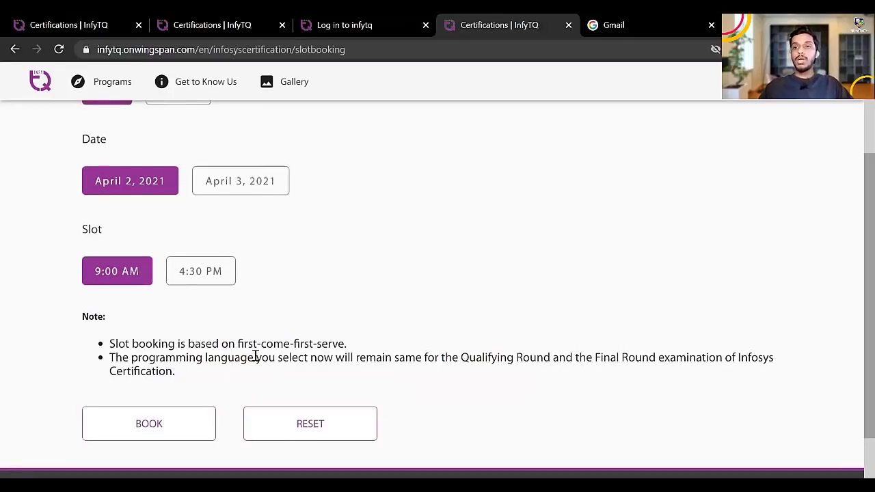
scroll(255, 356, up, 1)
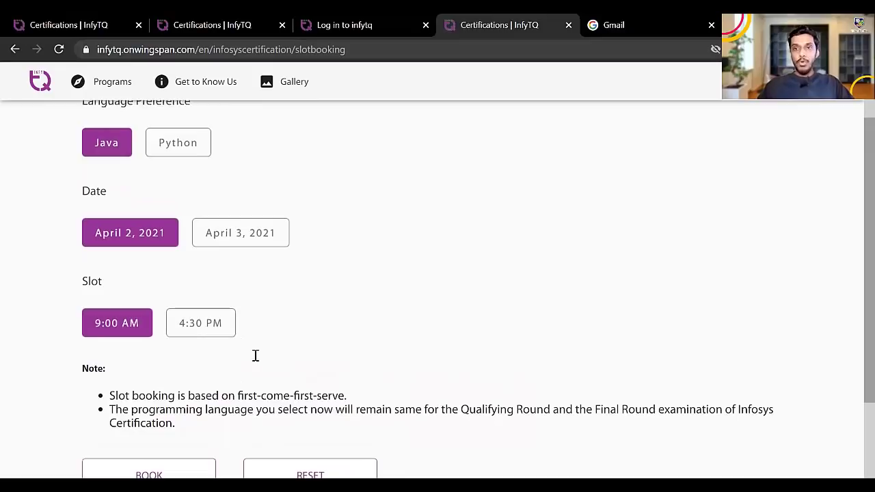
scroll(253, 359, down, 1)
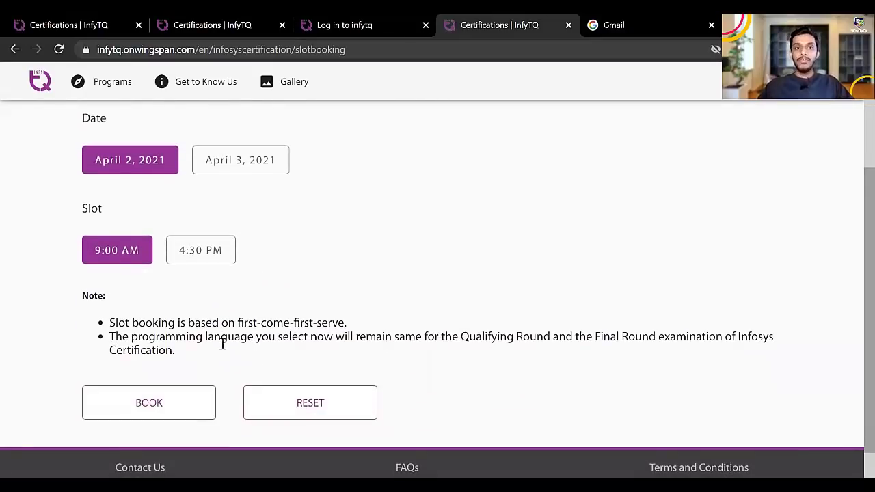
scroll(223, 343, down, 1)
scroll(222, 346, up, 2)
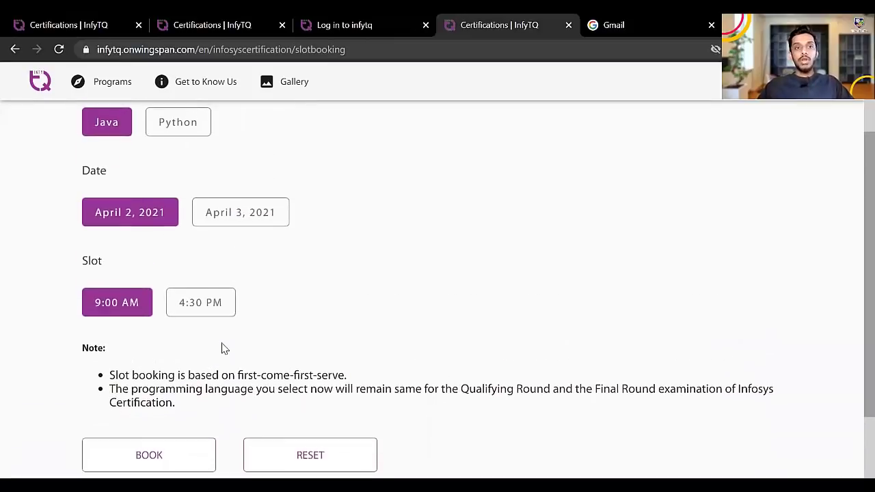
scroll(214, 297, down, 1)
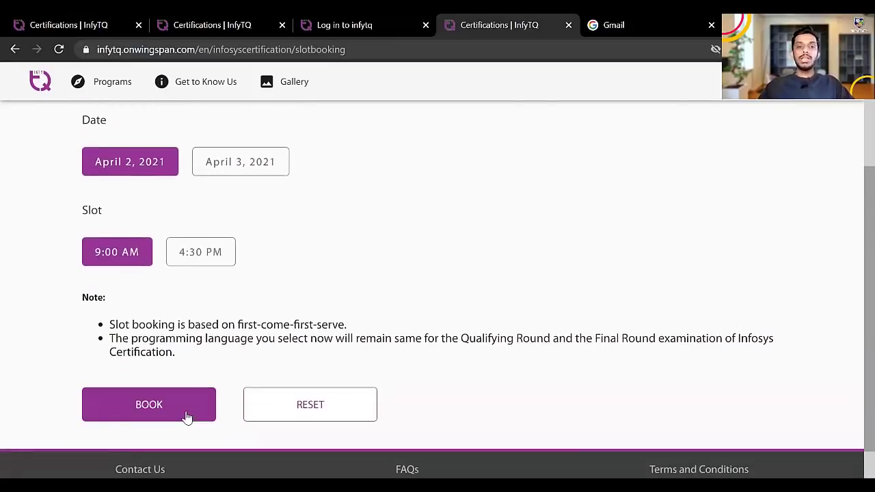